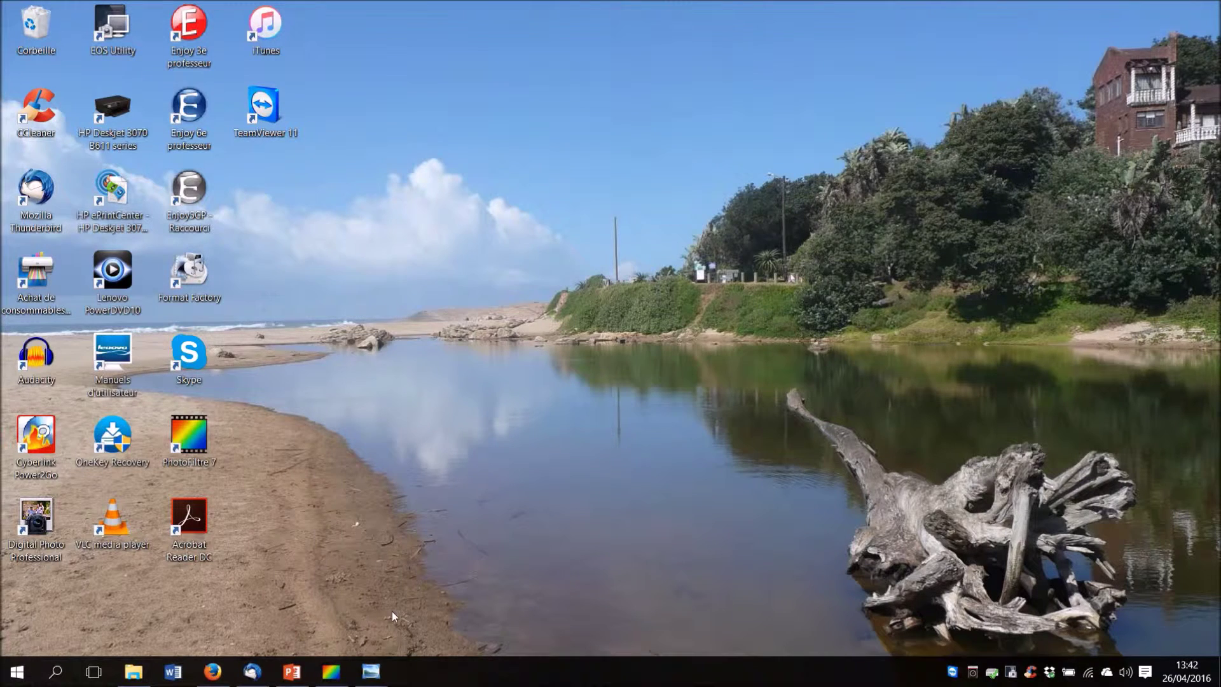
View the decor-46 living-room picture in the Windows photo viewer and minimize it
mouse_move(371, 672)
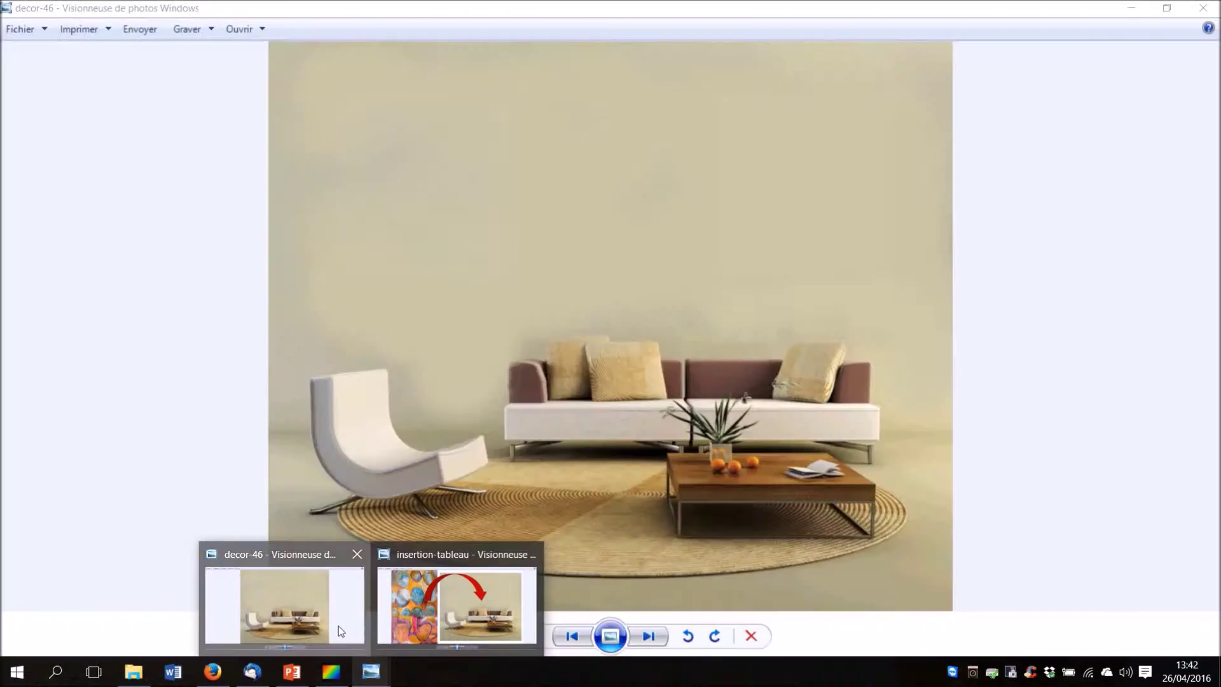
click(338, 626)
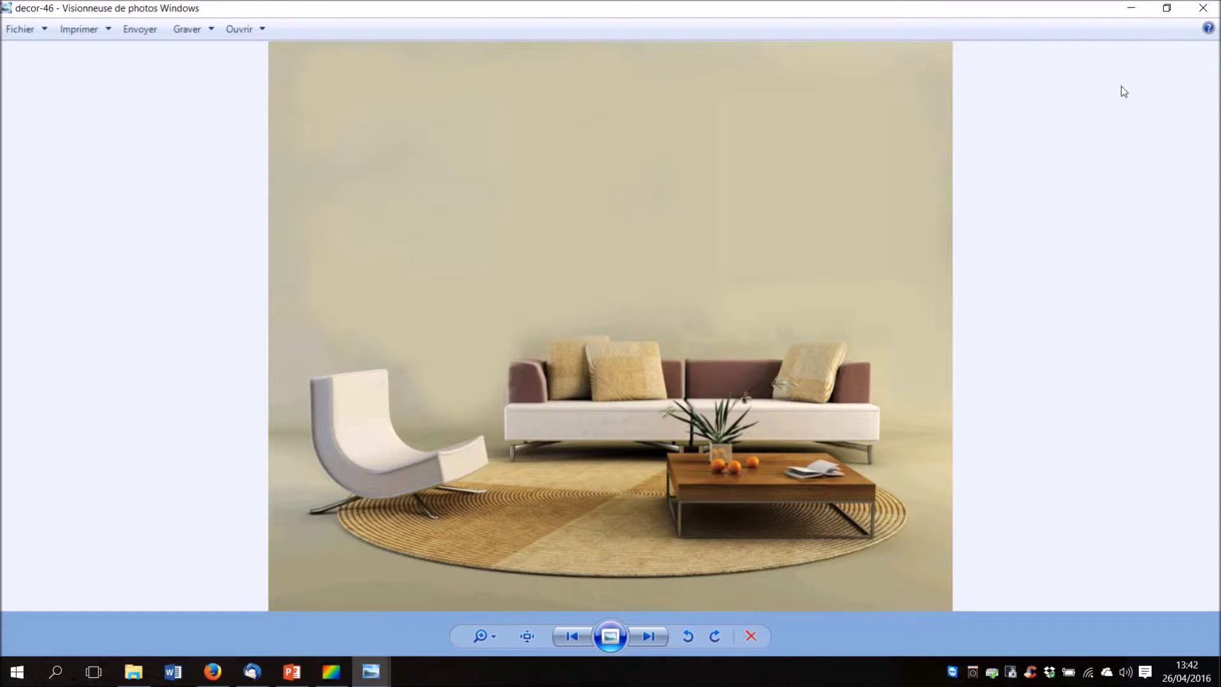
click(1132, 8)
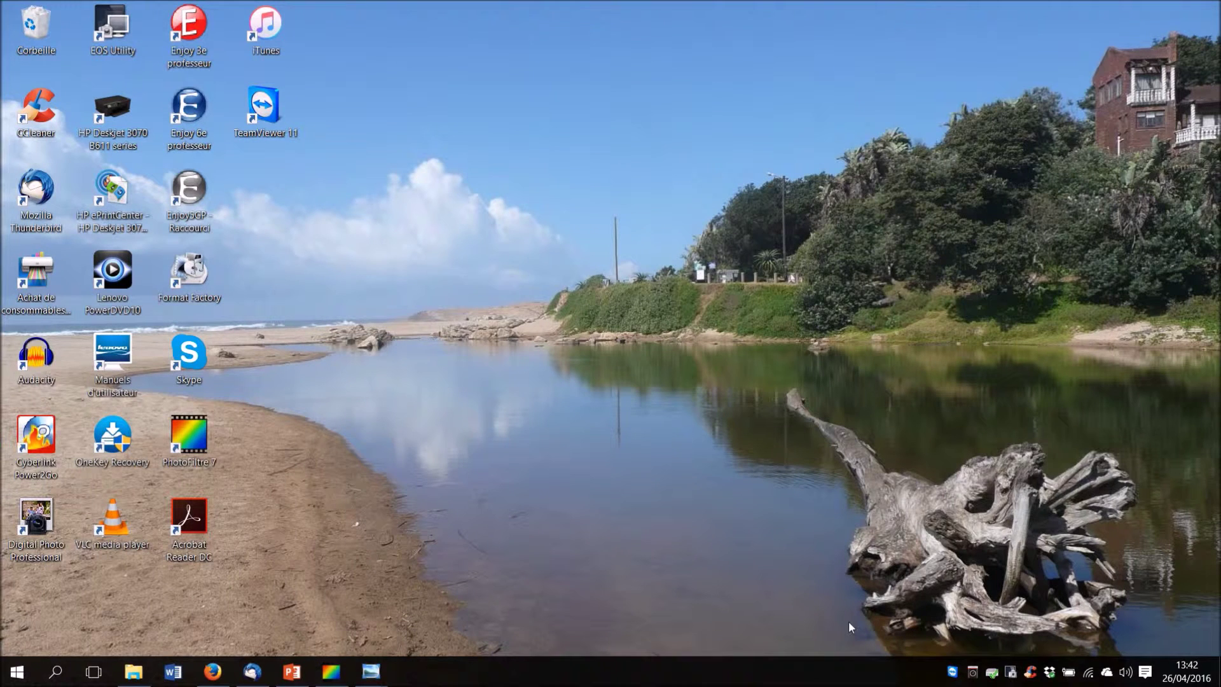
Switch to PhotoFiltre and arrange the restored decor-46.jpg and monoprint-78d.JPG images side by side, with the painting left of the room
click(334, 671)
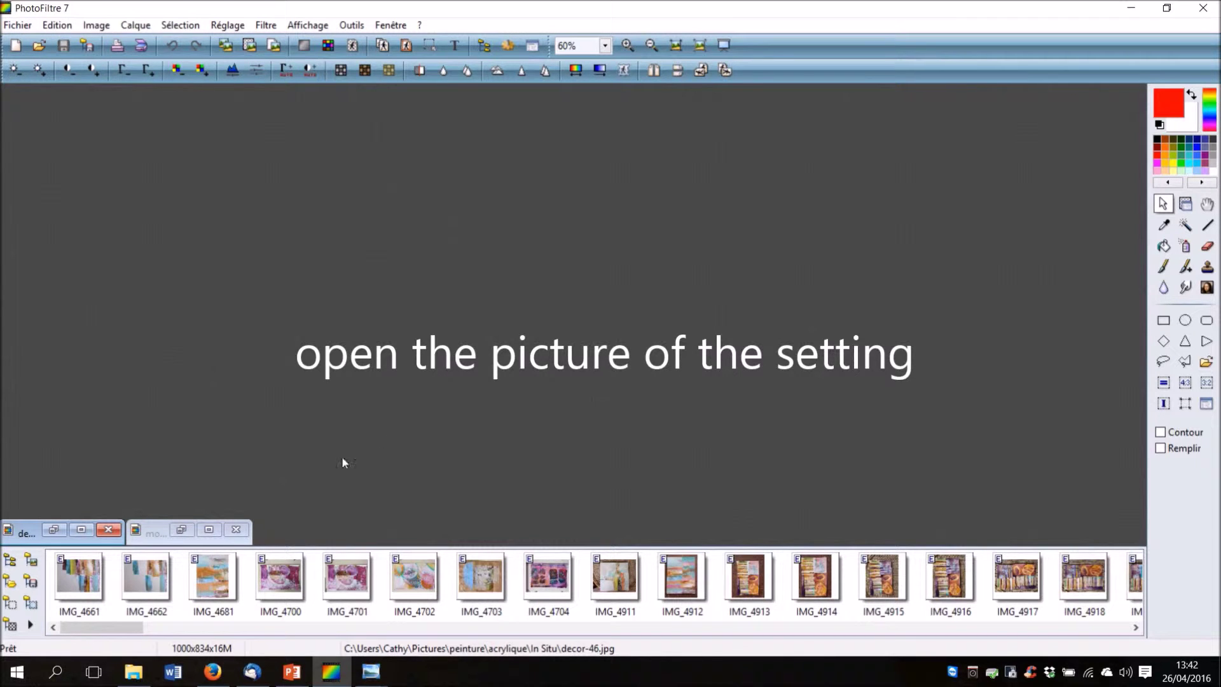
click(54, 530)
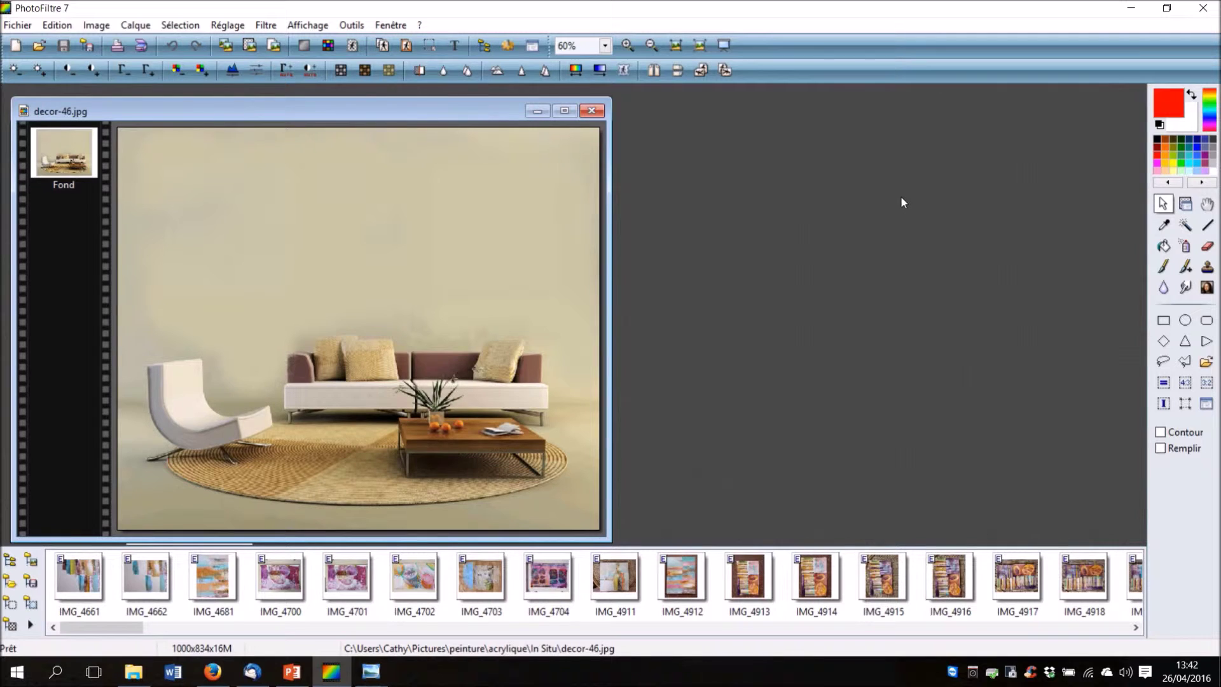
drag(369, 116, 858, 113)
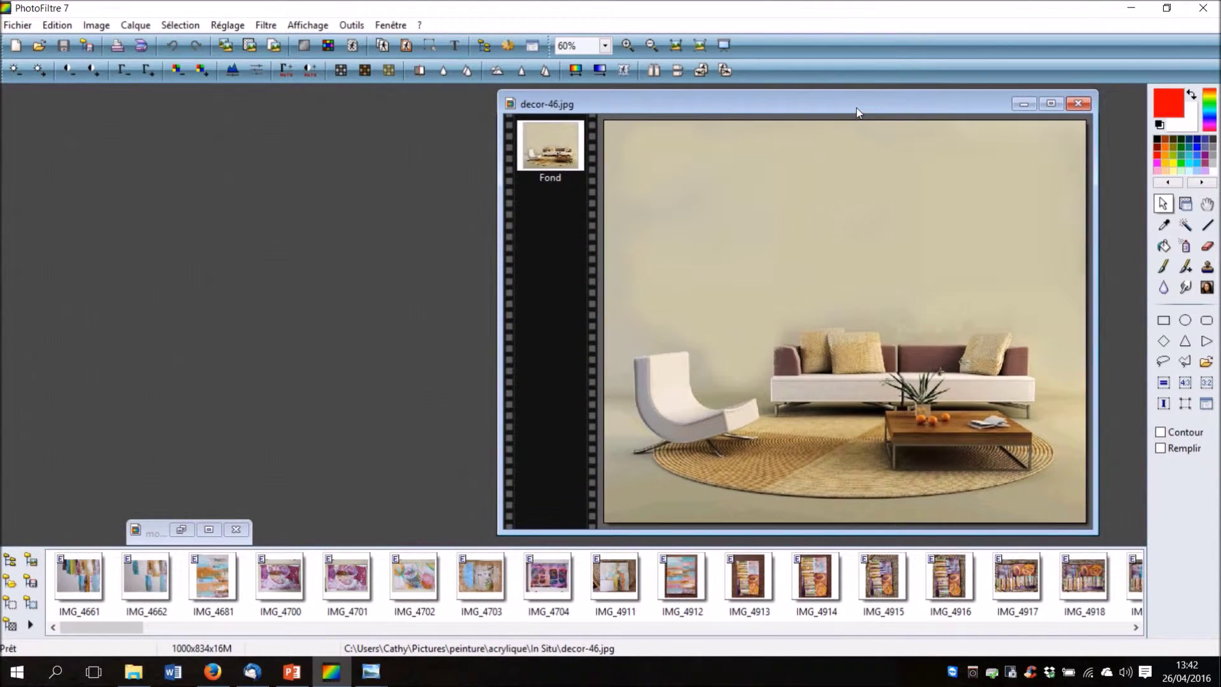
click(181, 530)
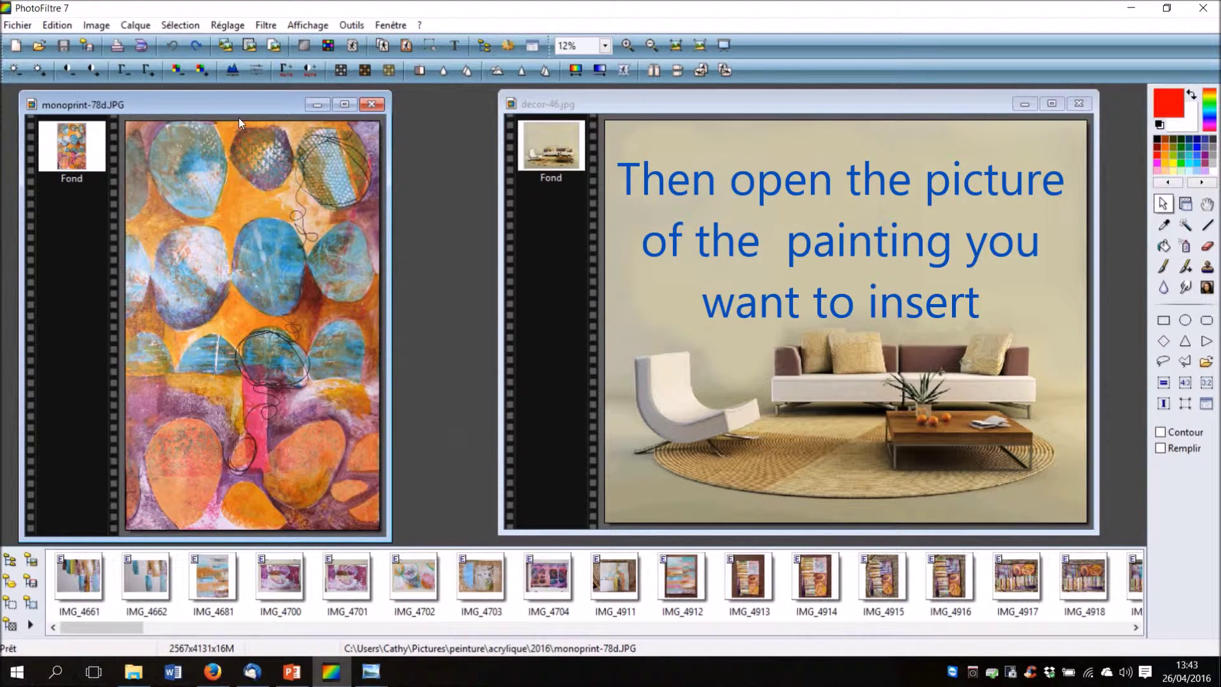
mouse_move(230, 105)
mouse_down()
mouse_move(267, 109)
mouse_move(250, 105)
mouse_up()
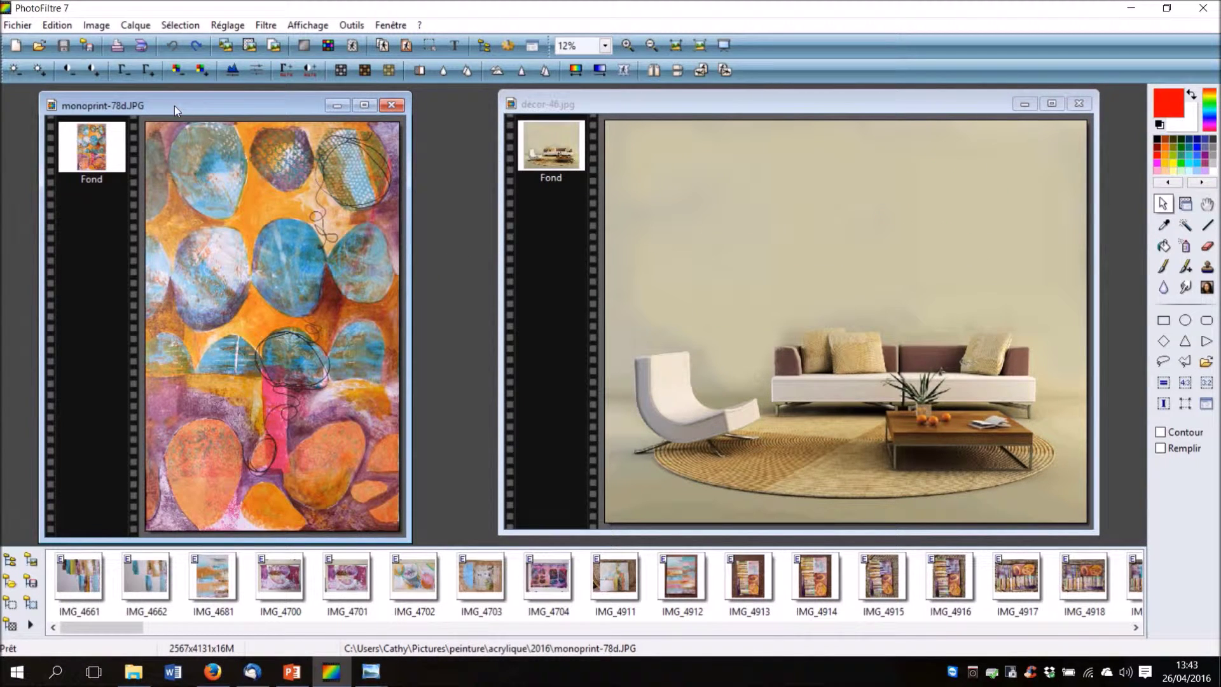
Resize the monoprint-78d.JPG image to a height of 1000 pixels, keeping its proportions
click(96, 25)
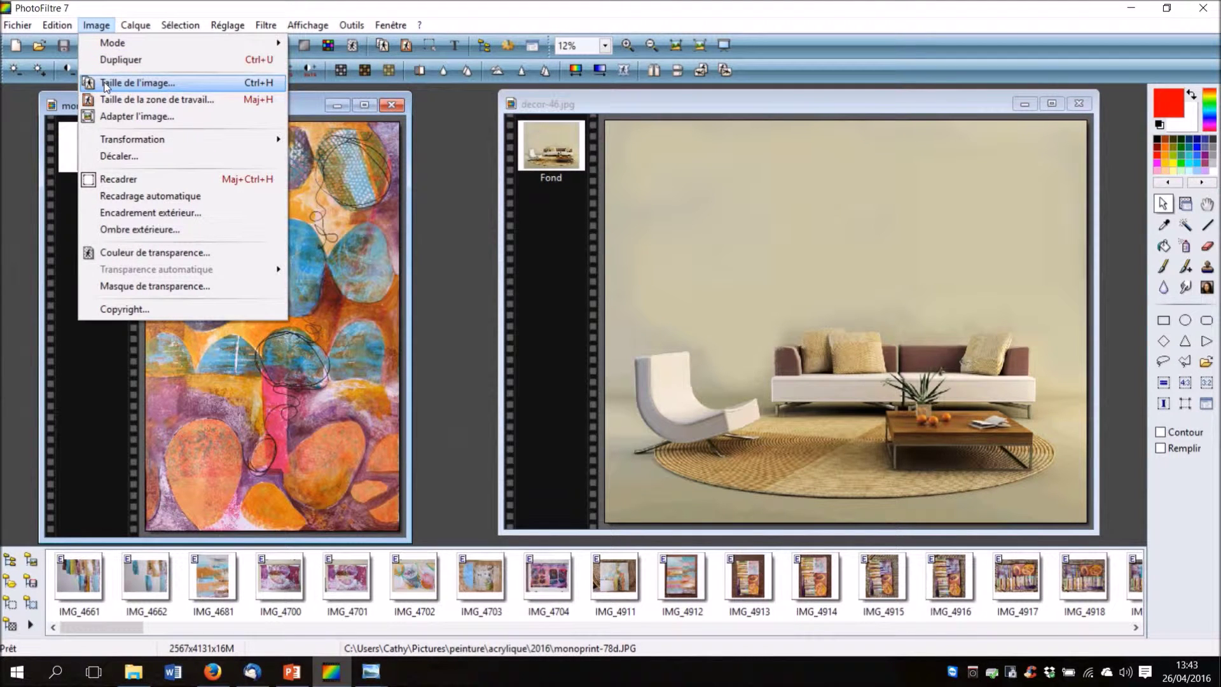
click(106, 83)
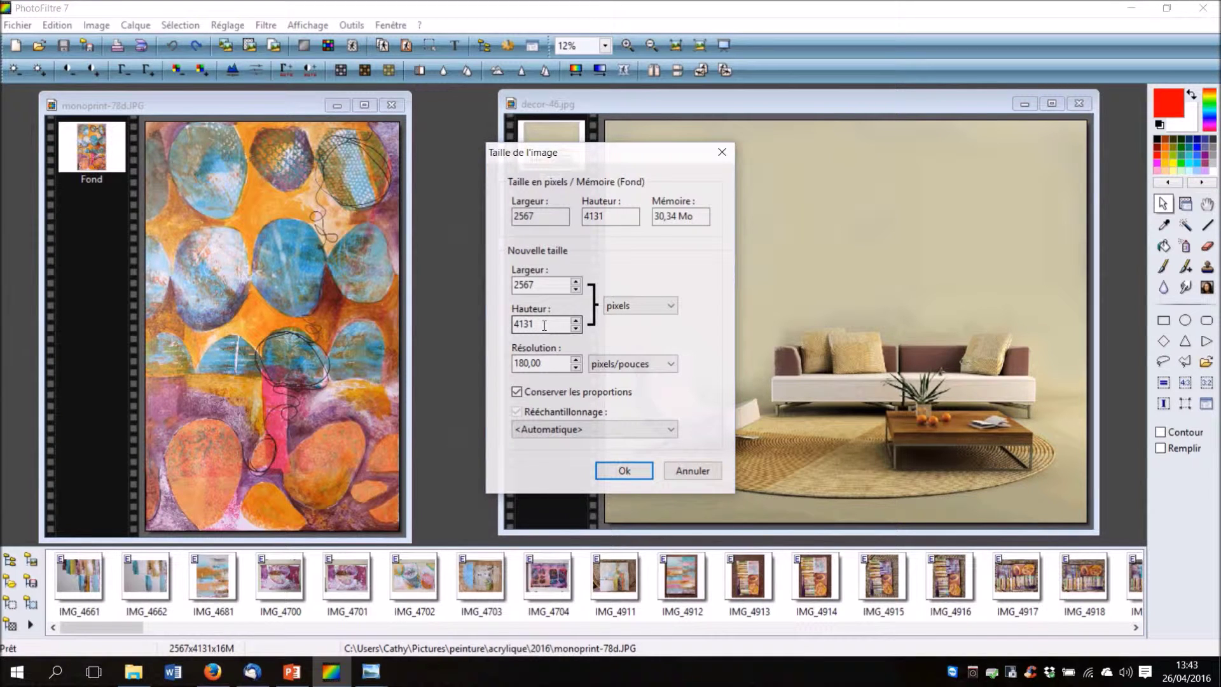
drag(544, 326, 511, 328)
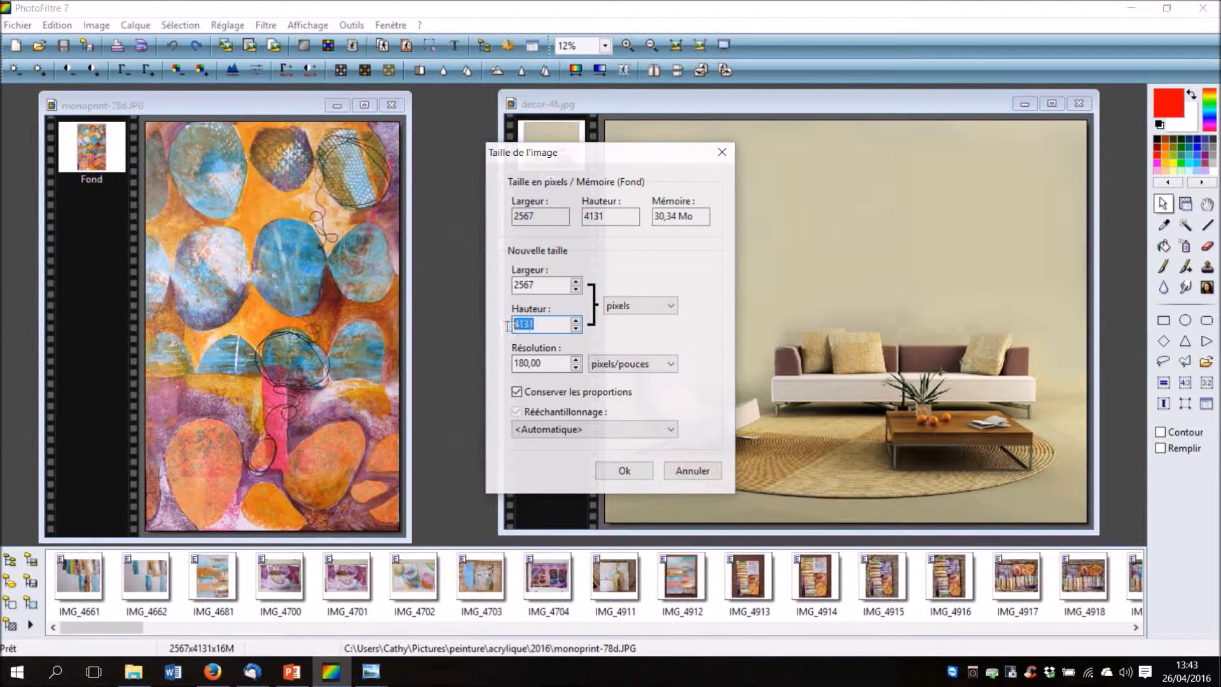
text(1000)
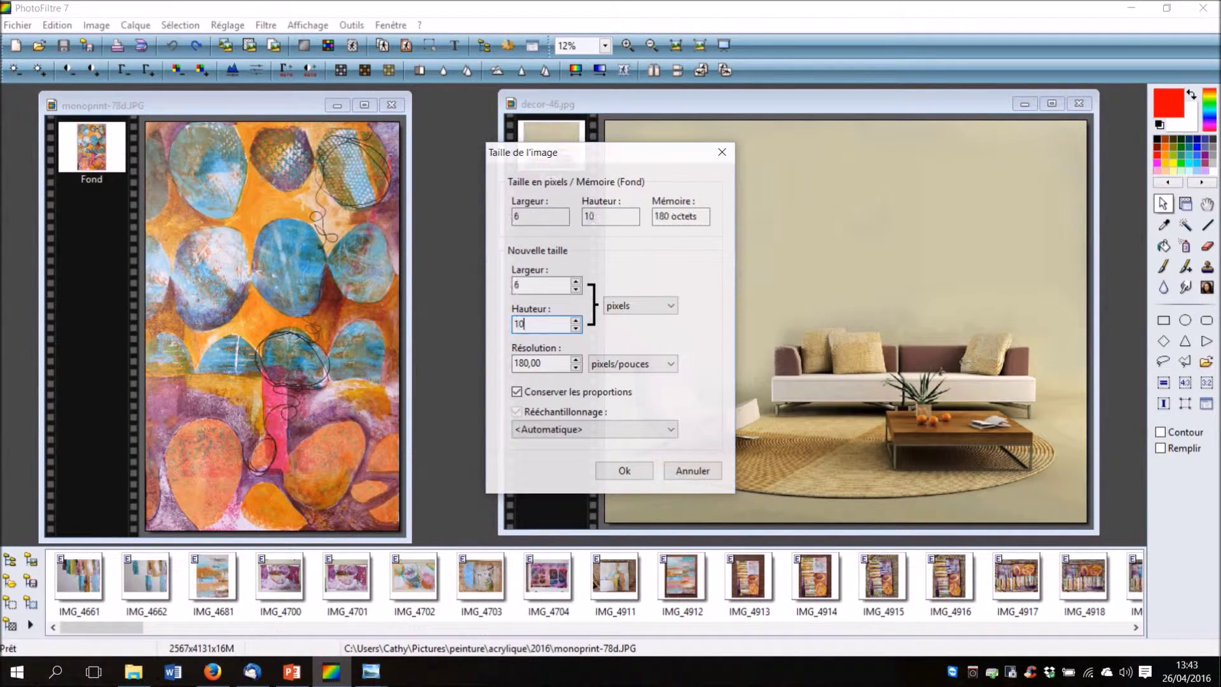
click(610, 471)
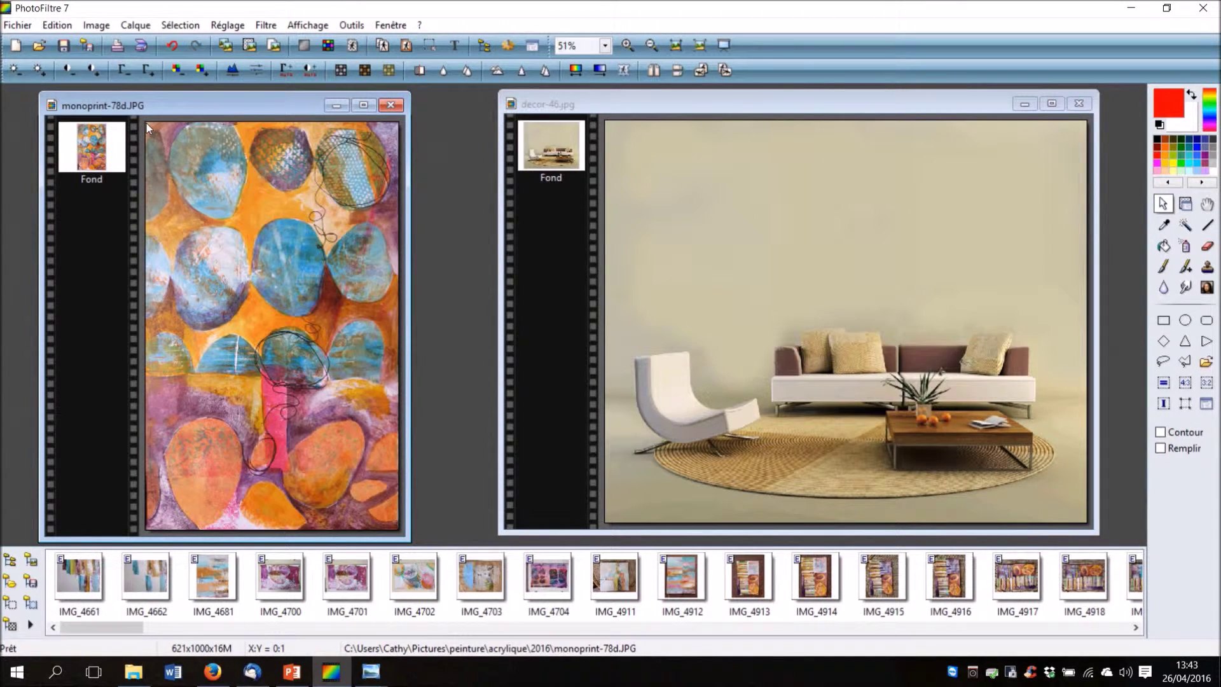
Select almost the entire painting in monoprint-78d.JPG, about 620 by 993 pixels, and copy it
mouse_move(146, 124)
mouse_down()
mouse_move(211, 243)
mouse_move(228, 304)
mouse_move(337, 490)
mouse_move(398, 527)
mouse_up()
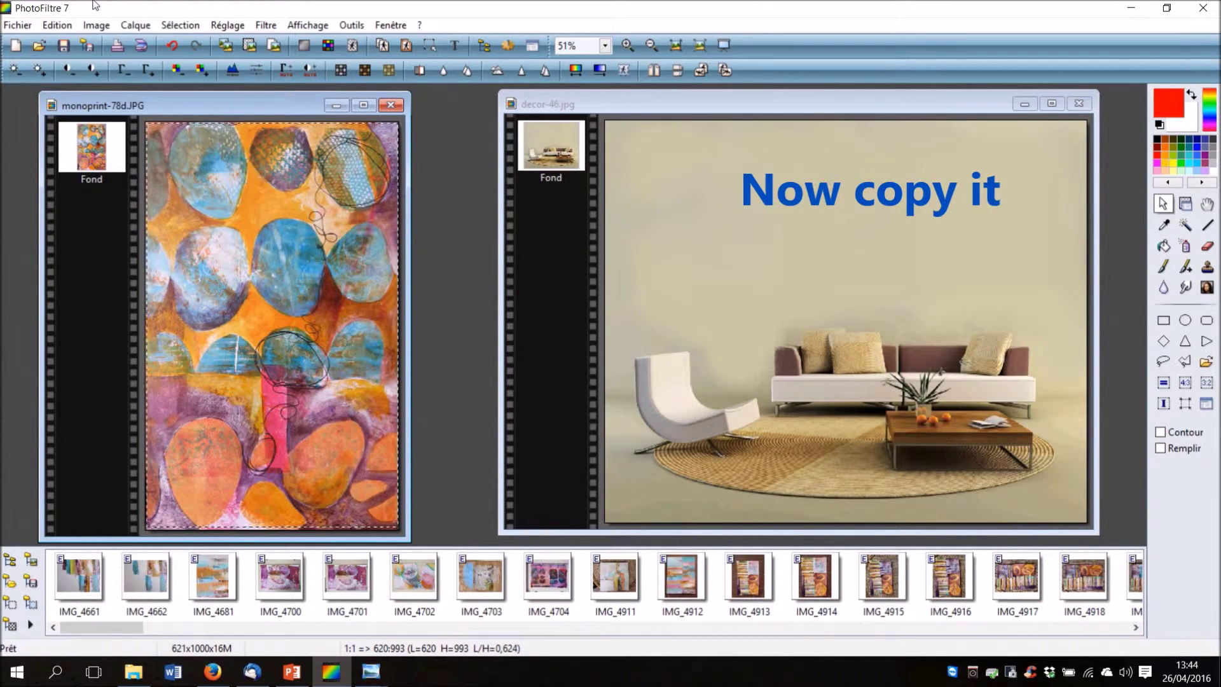
click(53, 27)
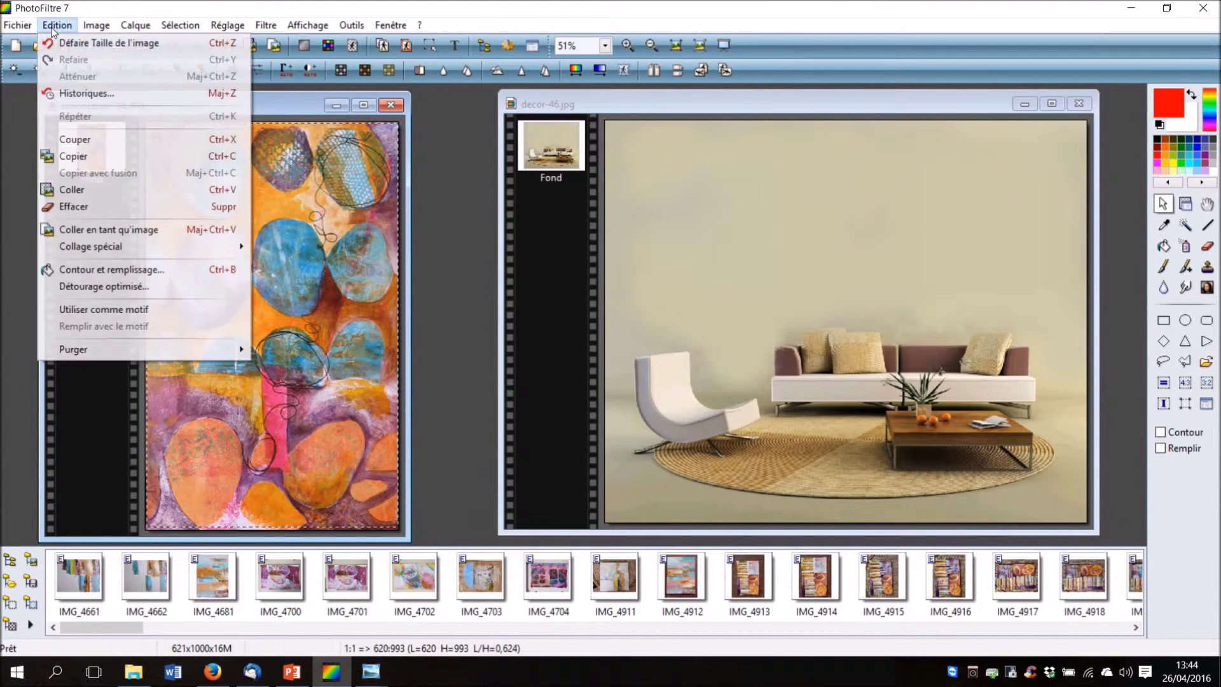
click(72, 158)
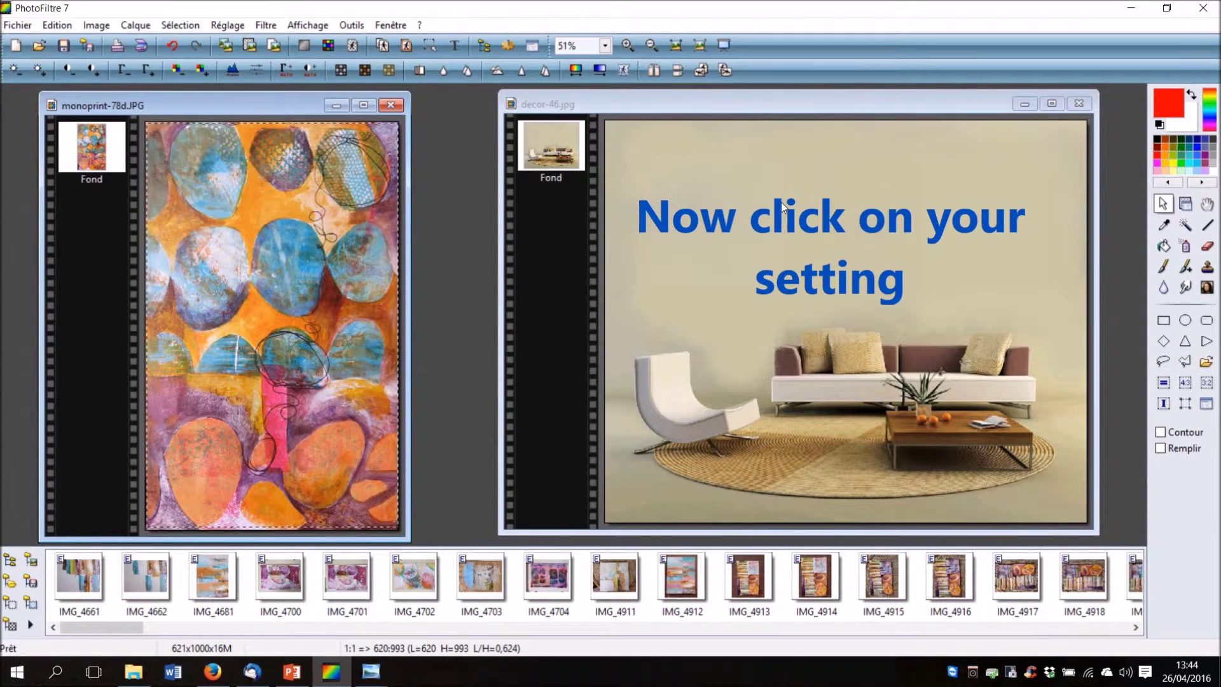
Paste the copied painting into decor-46.jpg as a new layer, shifting the room picture's window slightly towards the painting
click(782, 205)
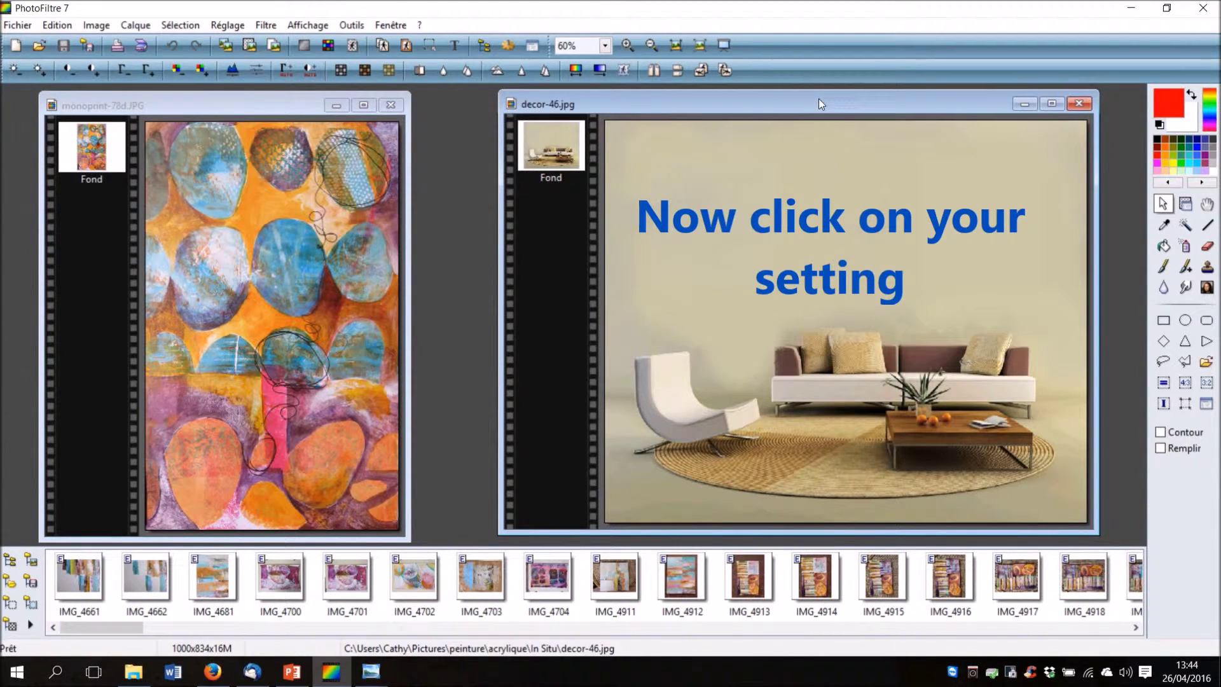
drag(819, 98, 778, 104)
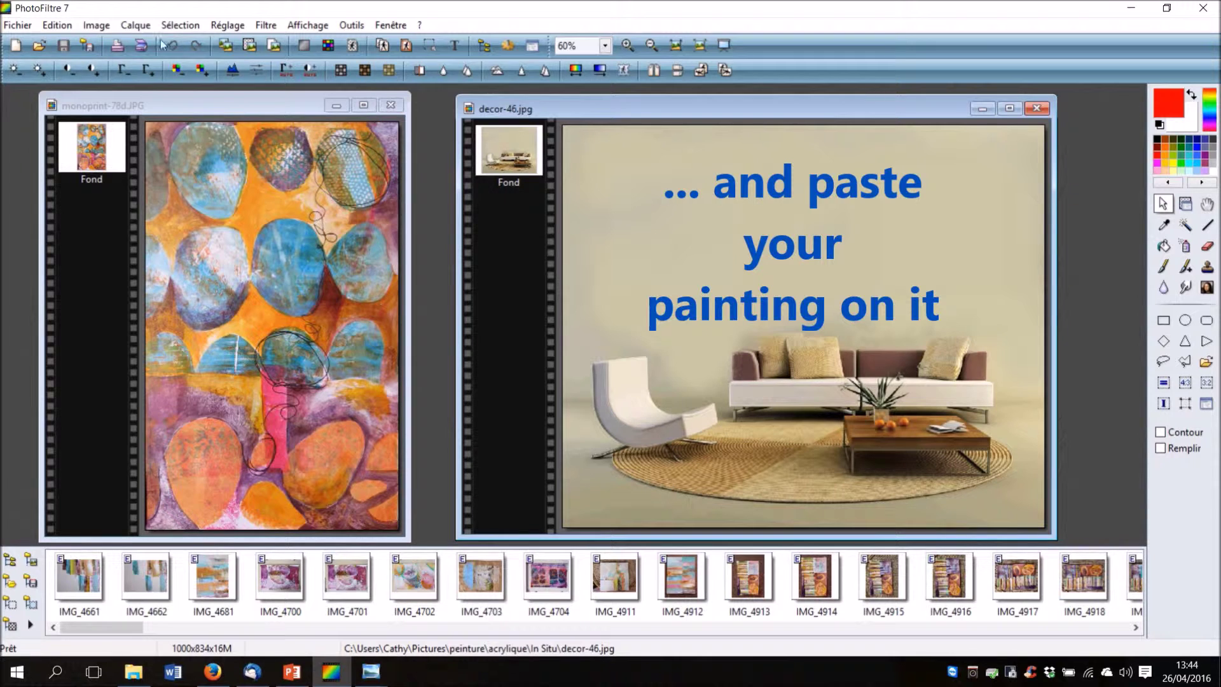
click(59, 25)
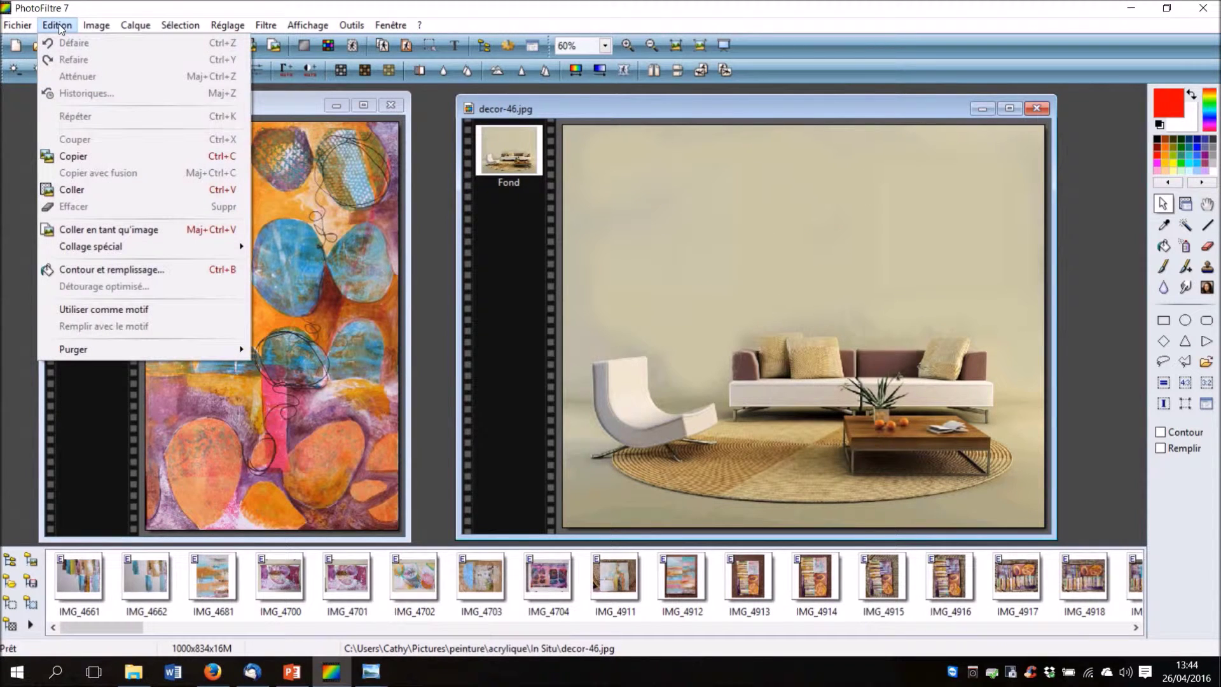
click(89, 189)
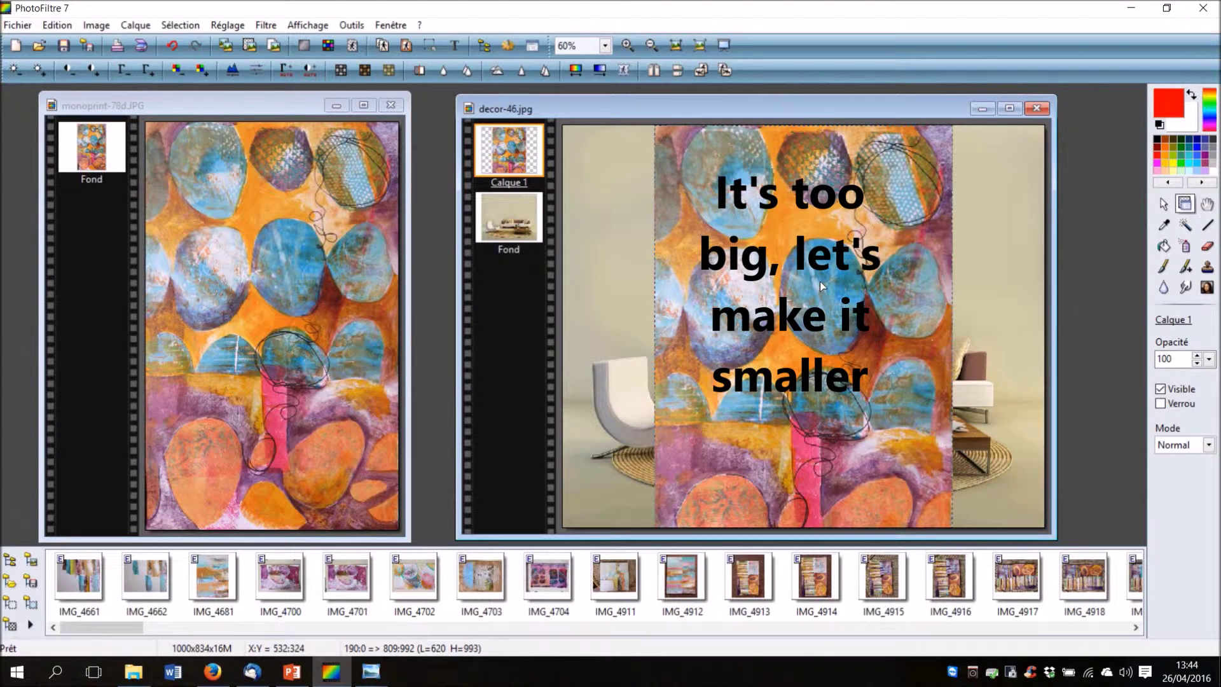
Resize the pasted painting layer to about 161 by 258 pixels and place it on the wall above the white chair
right_click(773, 262)
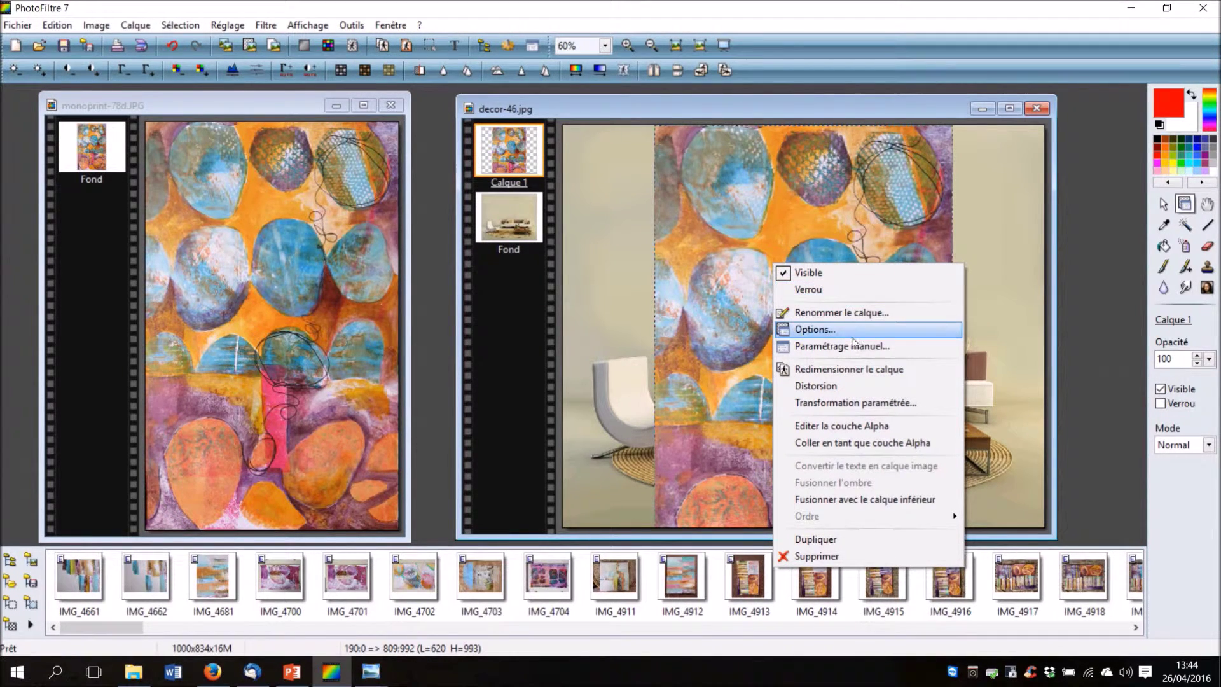
click(855, 370)
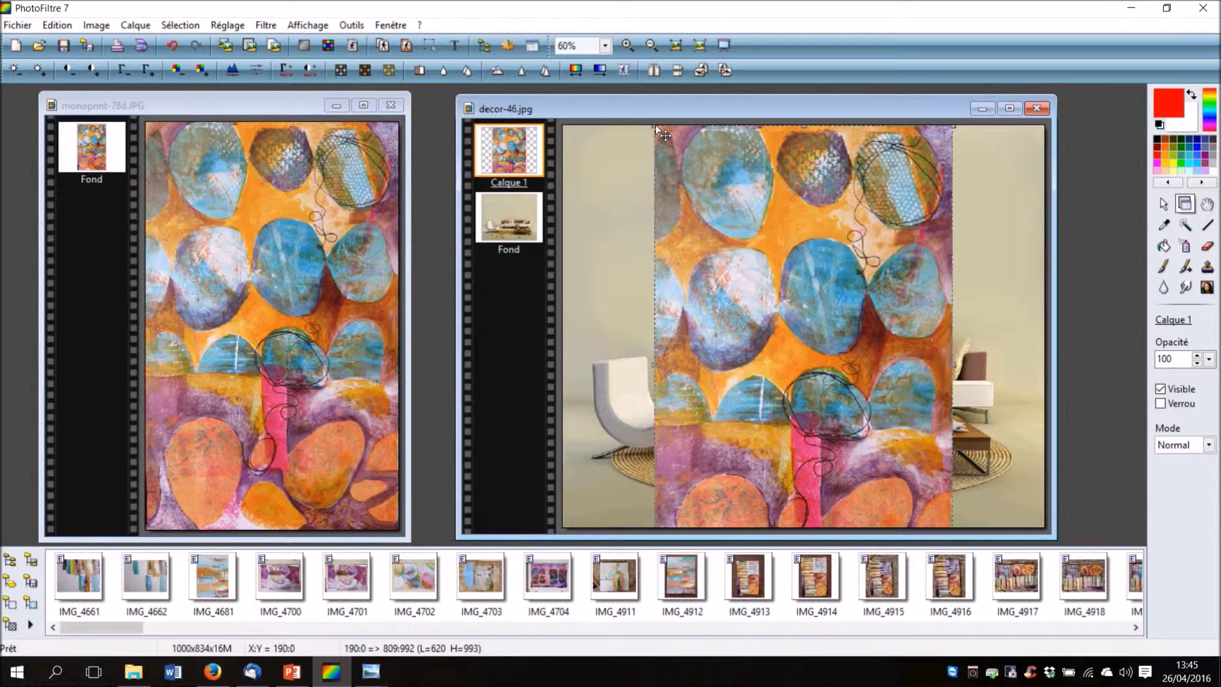
drag(663, 134, 870, 454)
drag(879, 306, 763, 193)
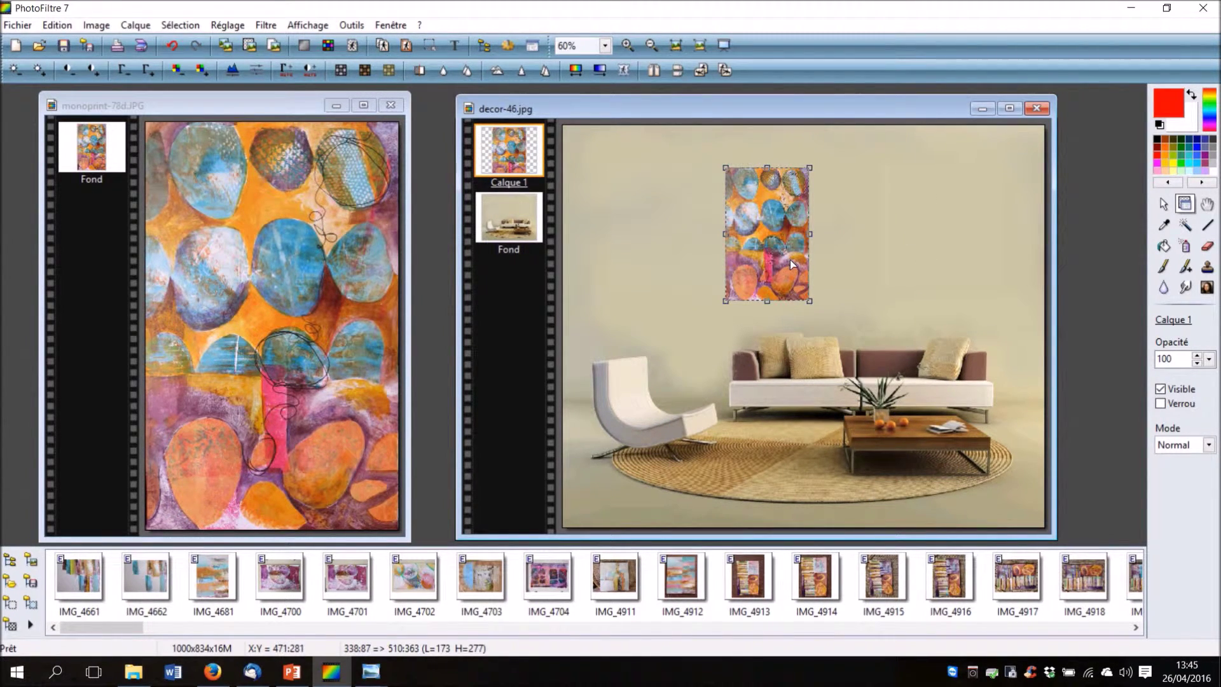
drag(724, 304, 742, 276)
drag(792, 227, 697, 239)
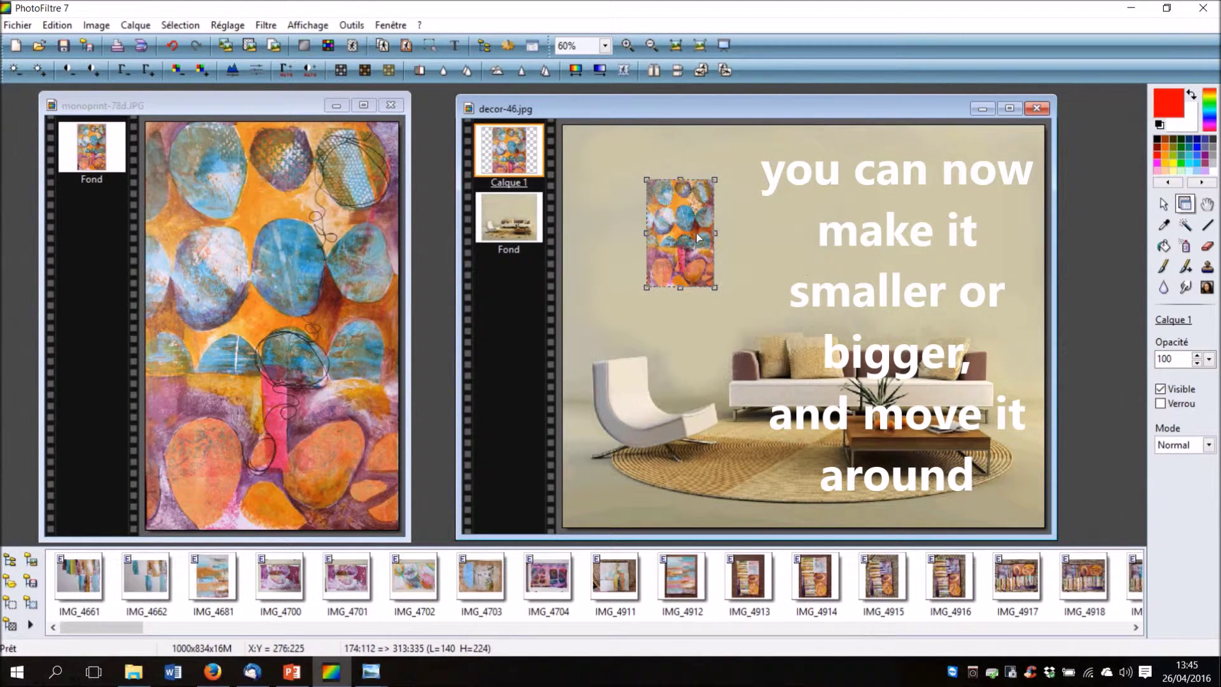
drag(710, 284, 669, 274)
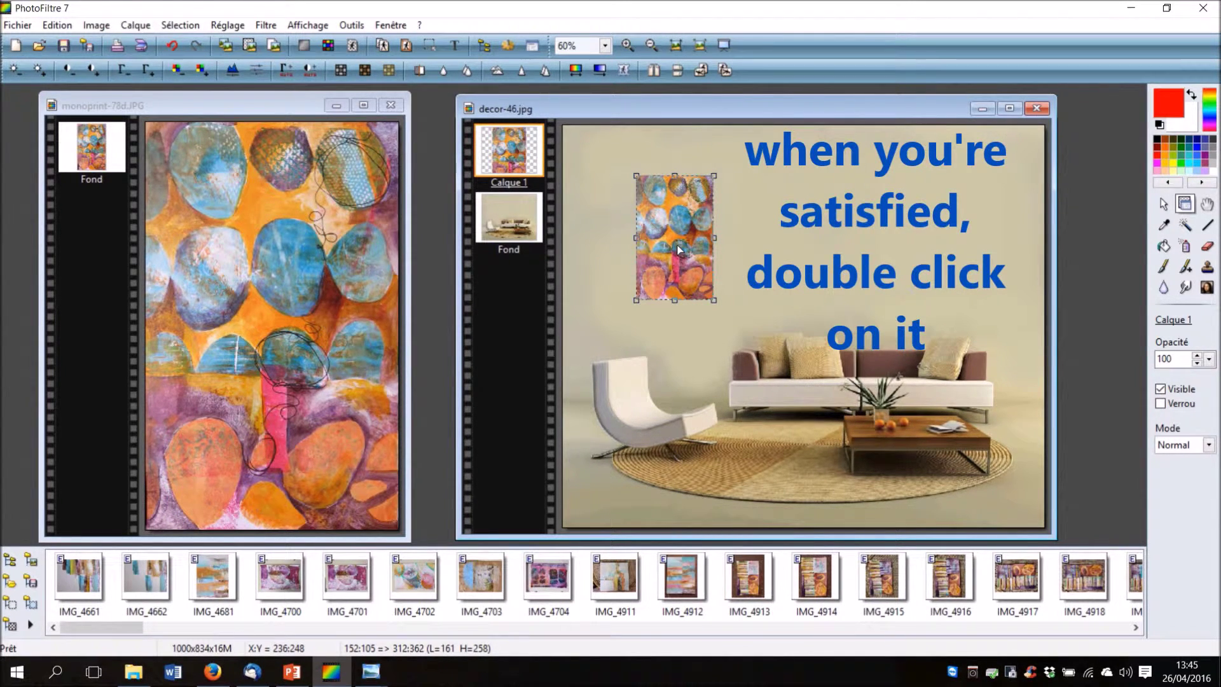
double_click(679, 250)
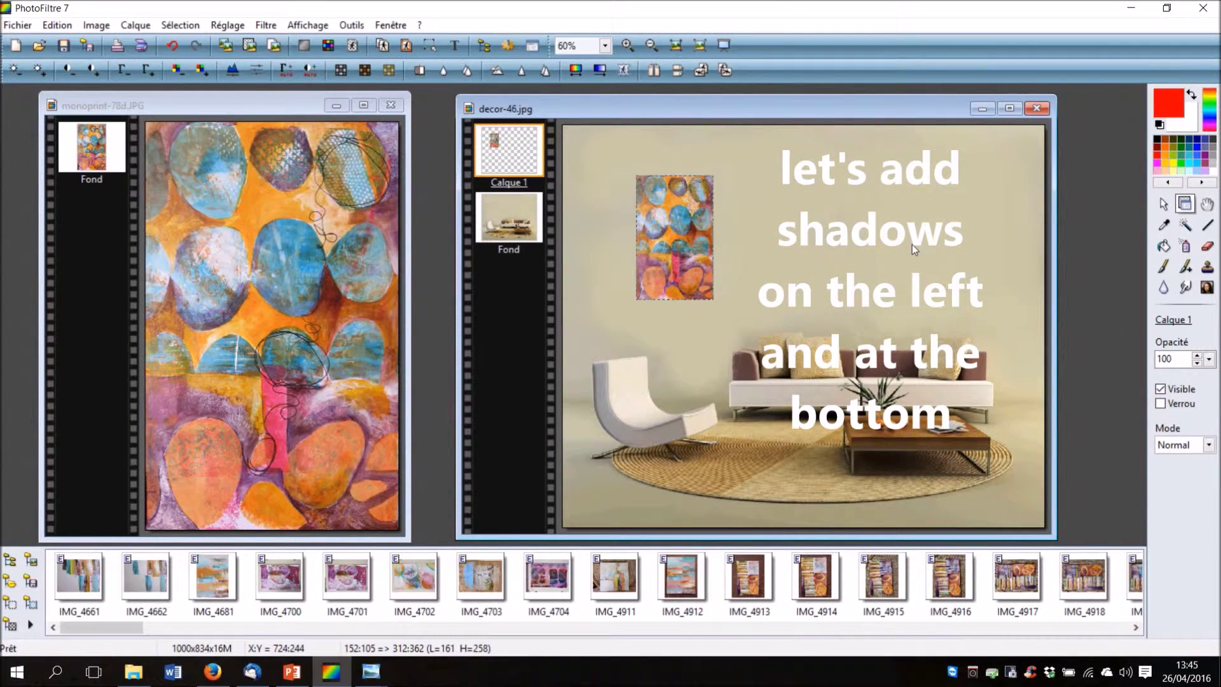
Turn on the drop shadow for the painting layer and set its horizontal offset (Delta X) to -4
double_click(682, 226)
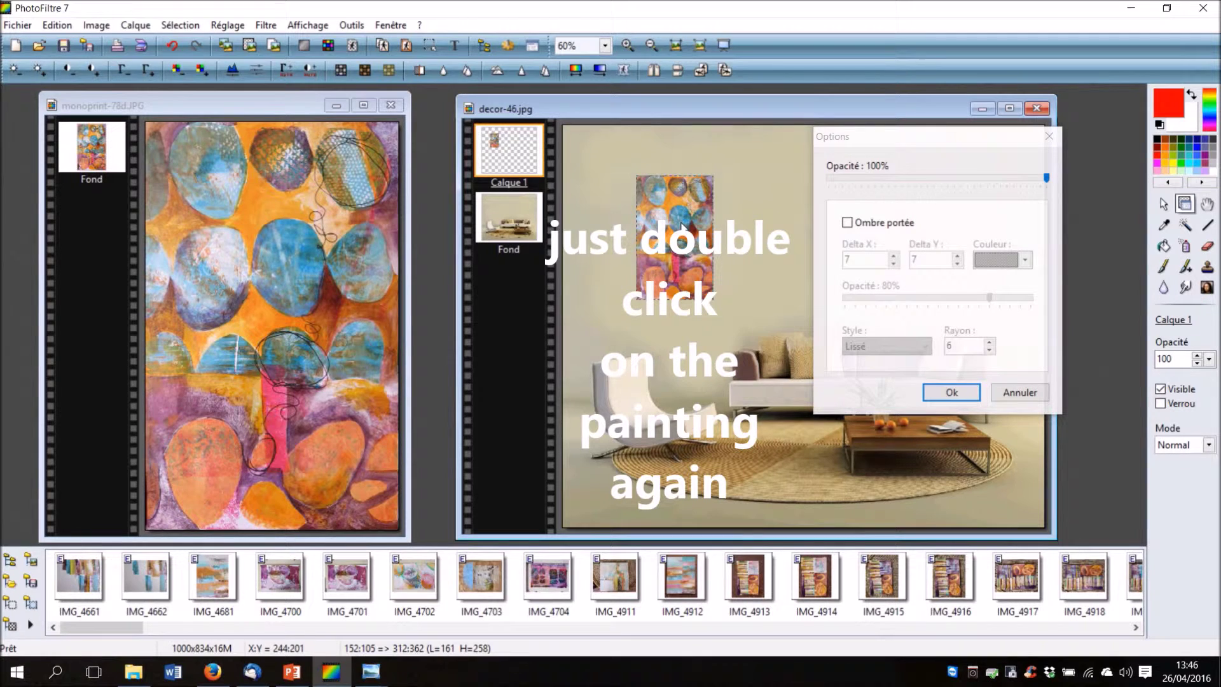
click(848, 222)
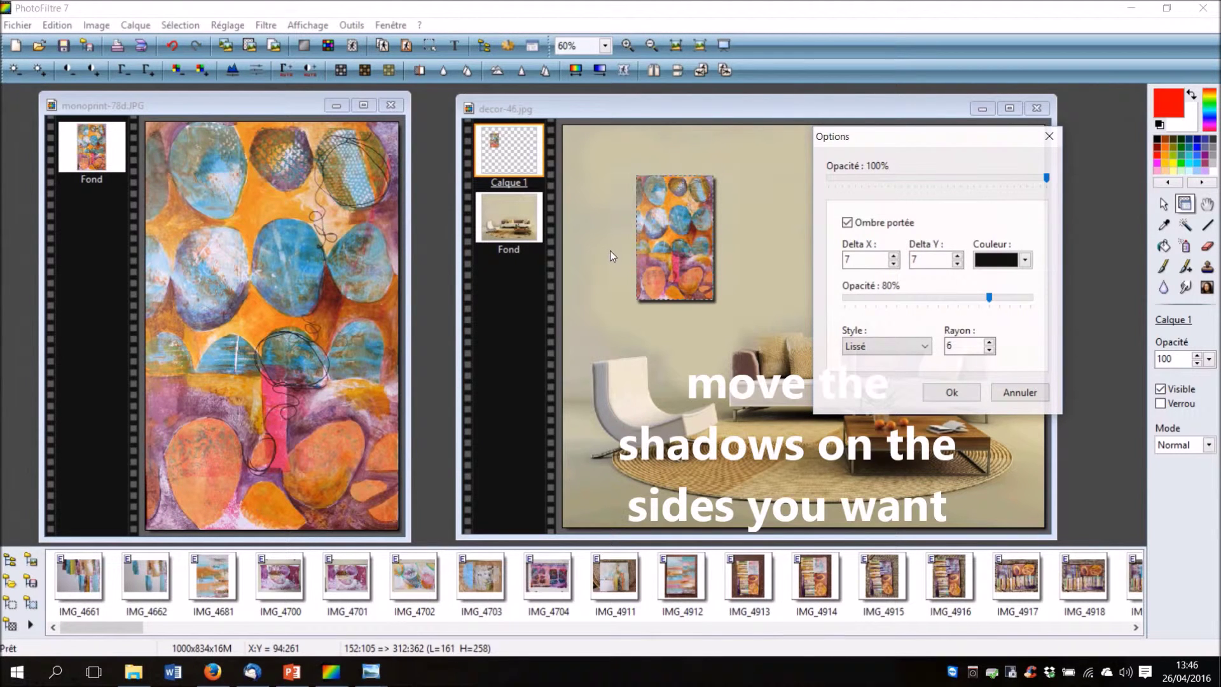
click(894, 264)
click(894, 264)
click(894, 264)
click(894, 264)
click(894, 264)
click(893, 264)
click(893, 264)
click(894, 264)
click(894, 264)
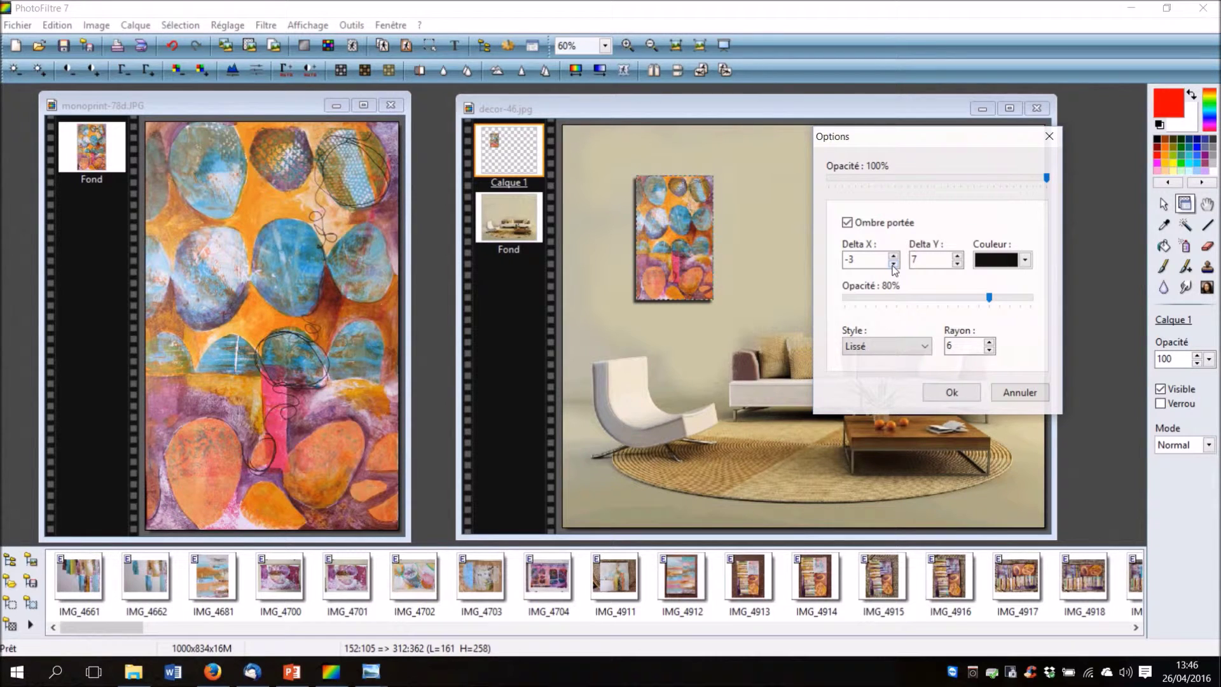
click(894, 264)
click(894, 263)
click(894, 263)
click(894, 263)
click(894, 264)
click(894, 263)
click(894, 263)
click(894, 264)
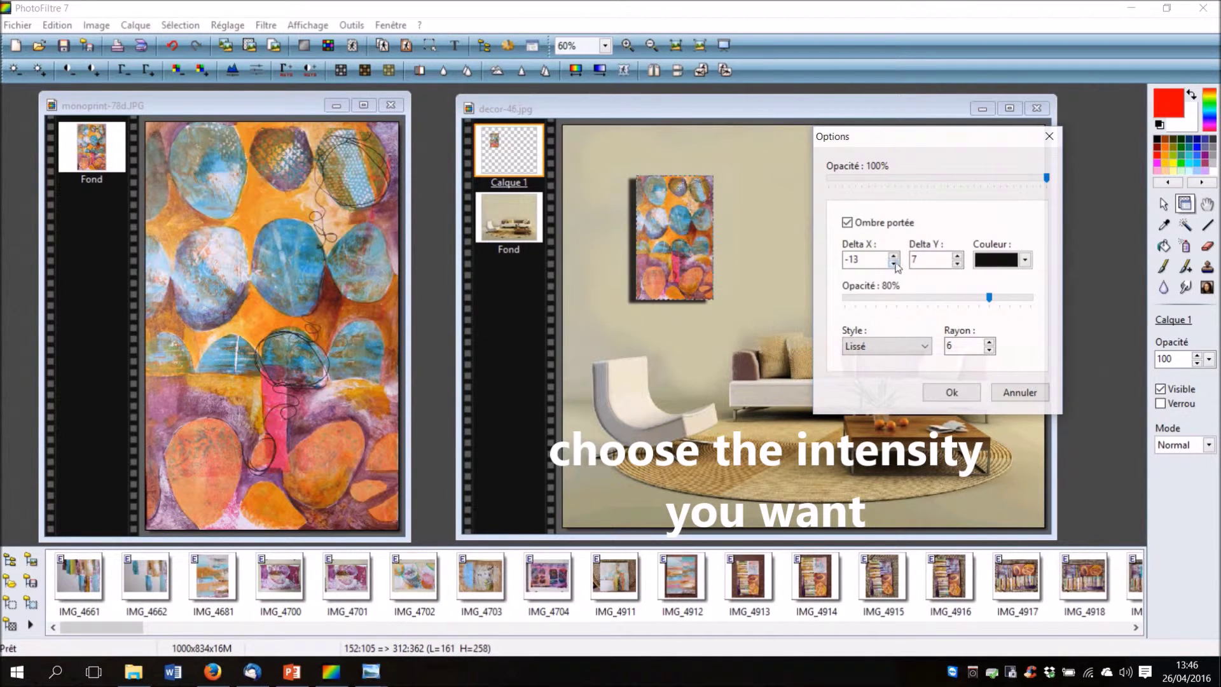
click(893, 257)
click(894, 256)
click(893, 257)
click(894, 256)
click(894, 256)
click(894, 256)
click(894, 257)
click(894, 256)
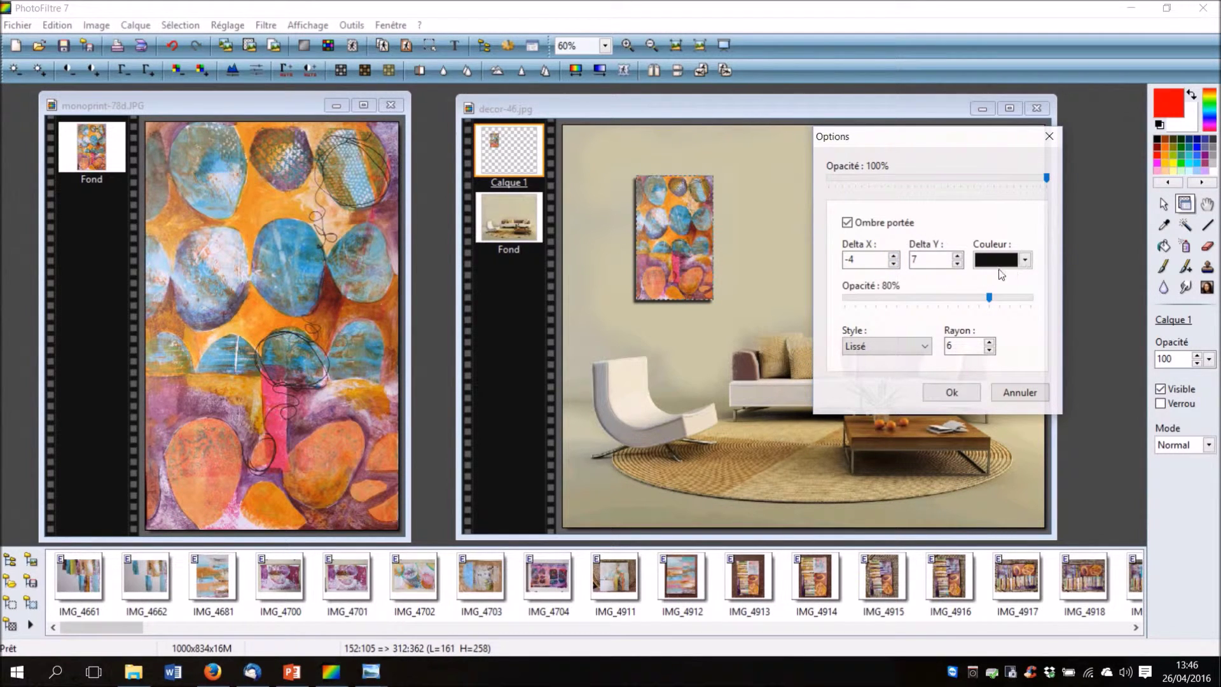
Lower the shadow's vertical offset (Delta Y) slightly and apply the layer options
click(956, 263)
click(957, 264)
click(956, 263)
click(952, 393)
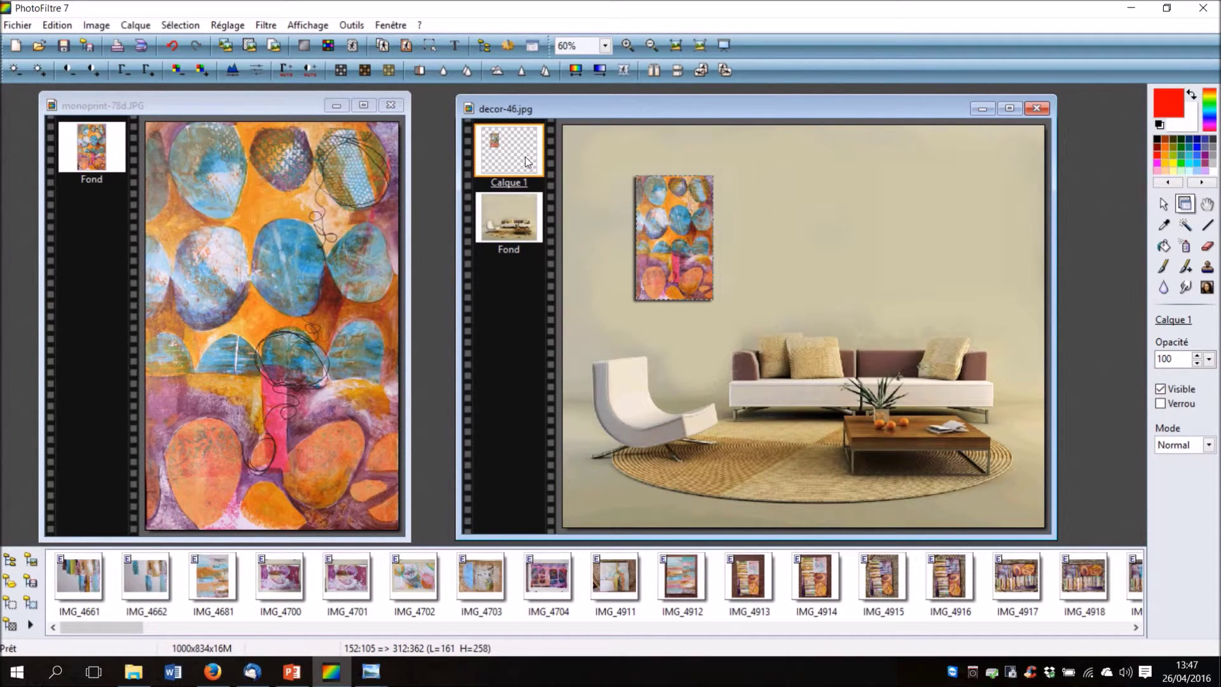
Merge all layers of the room picture and save it under the new name monoprint-78d-decor-46 as a JPEG with compression 90
click(141, 29)
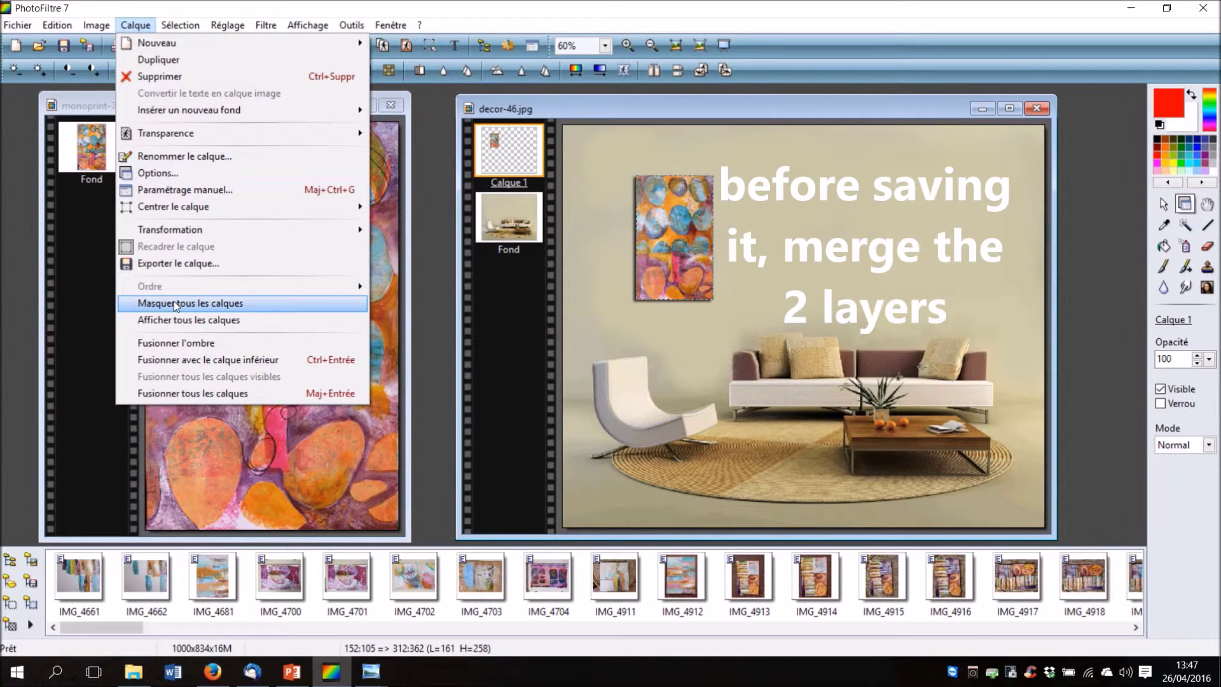
click(194, 394)
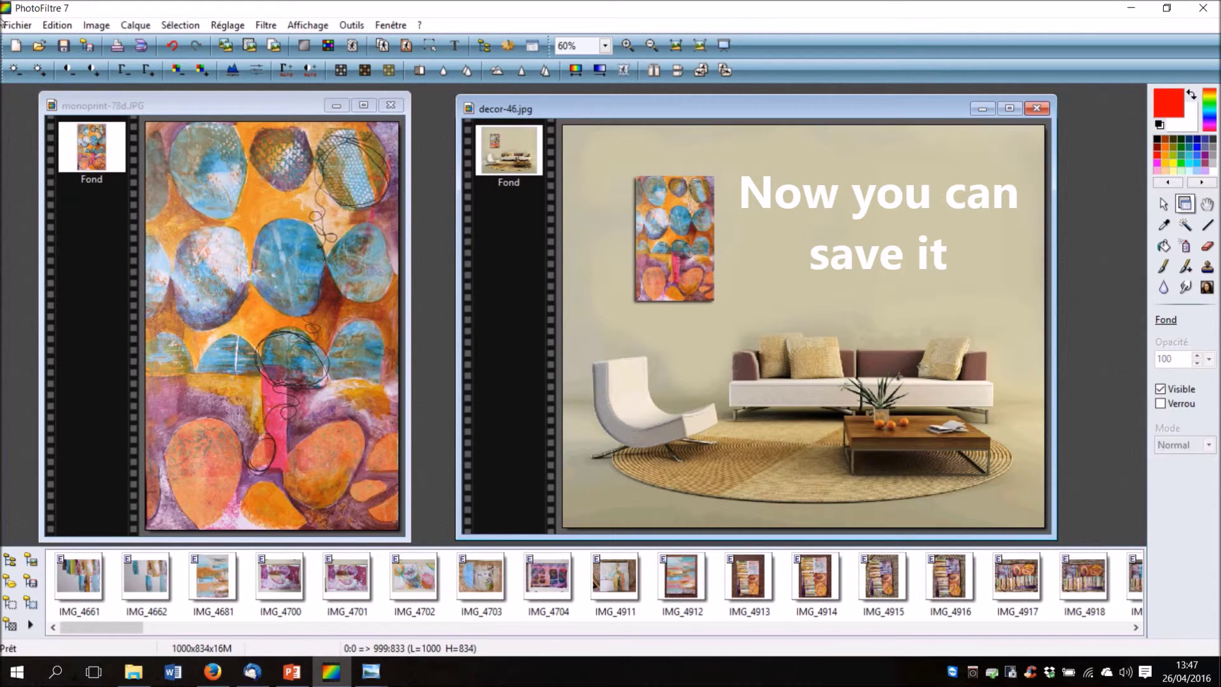
click(19, 26)
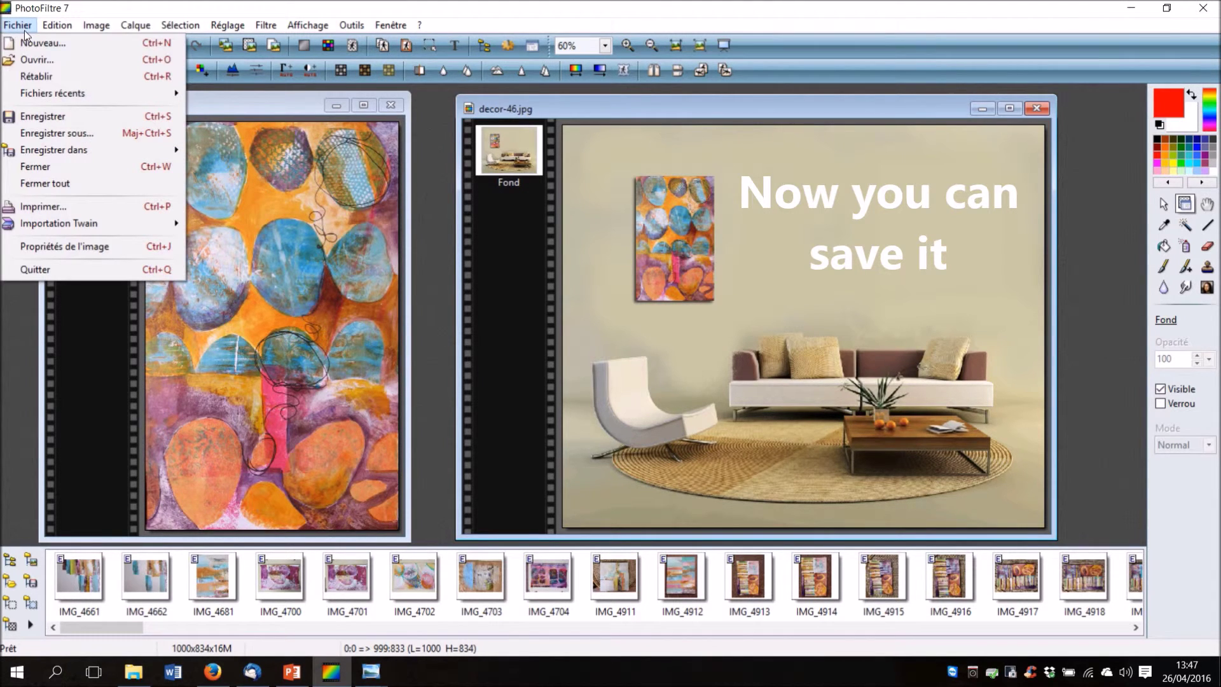
click(50, 136)
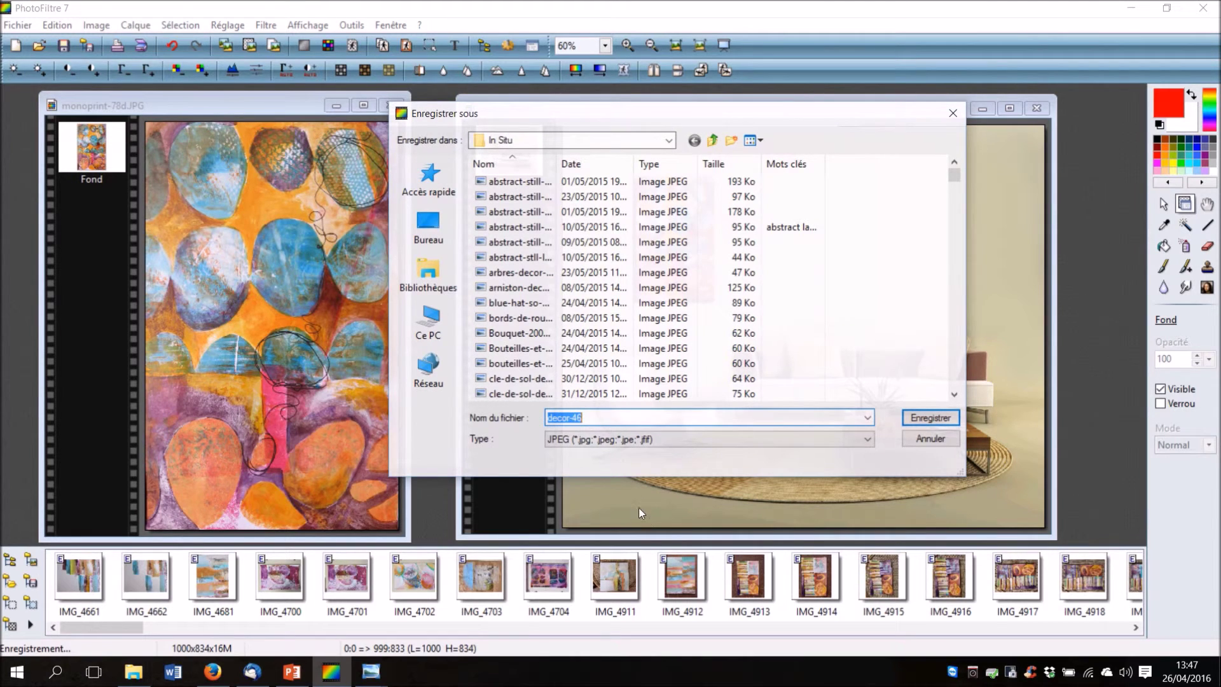
click(549, 417)
text(monoprint-78d-)
click(942, 419)
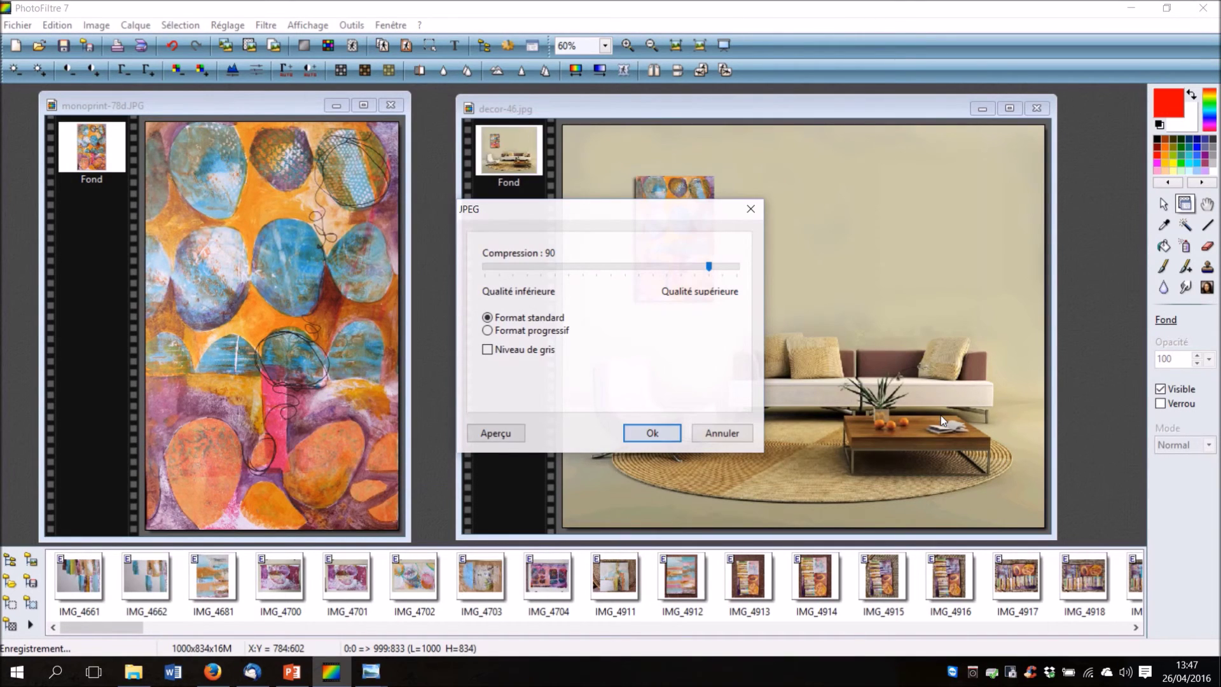
click(663, 436)
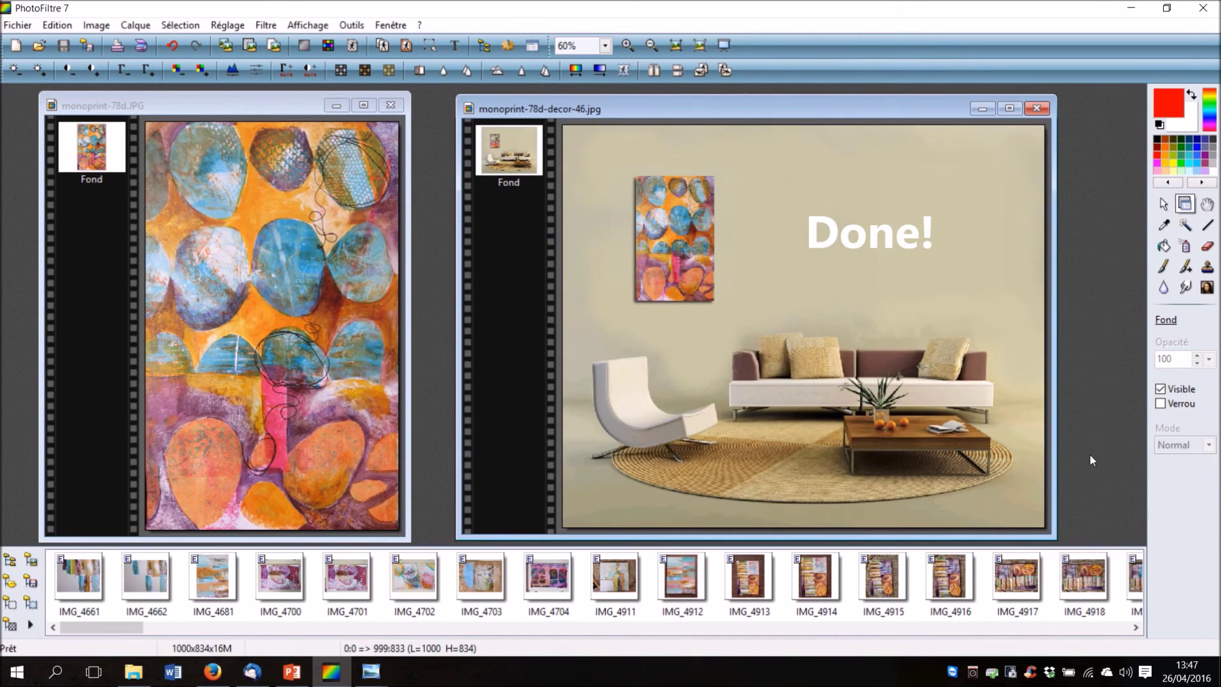